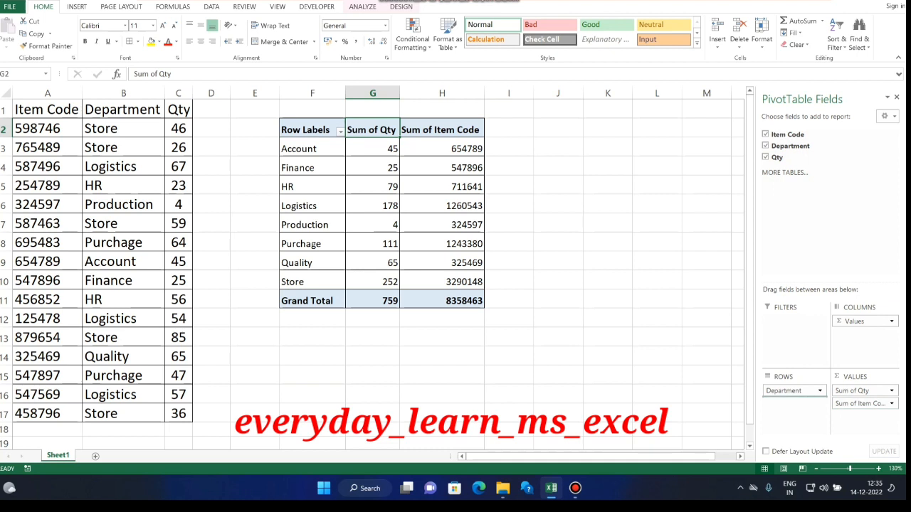
Move Item Code from the pivot table's values to its rows beneath Department, and turn off the subtotals.
{"action": "left_click_drag", "start_coordinate": [860, 403], "coordinate": [793, 398]}
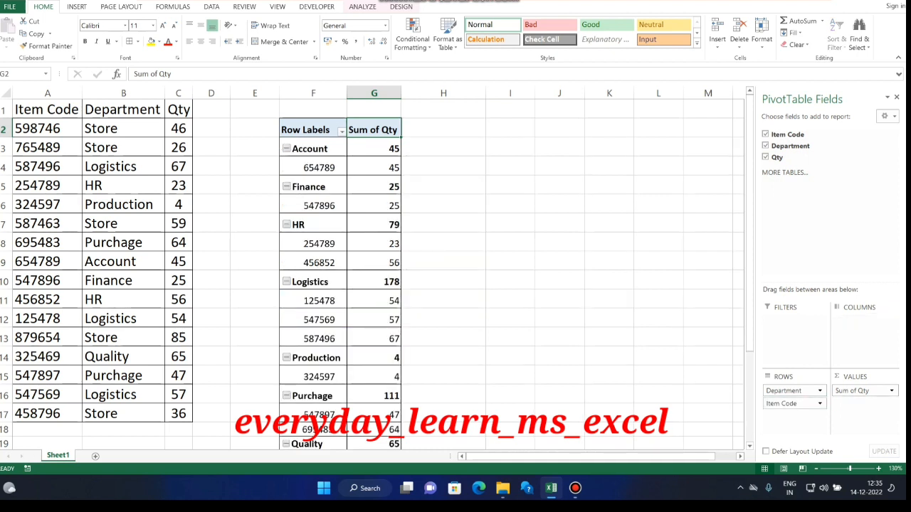
{"action": "left_click", "coordinate": [401, 7]}
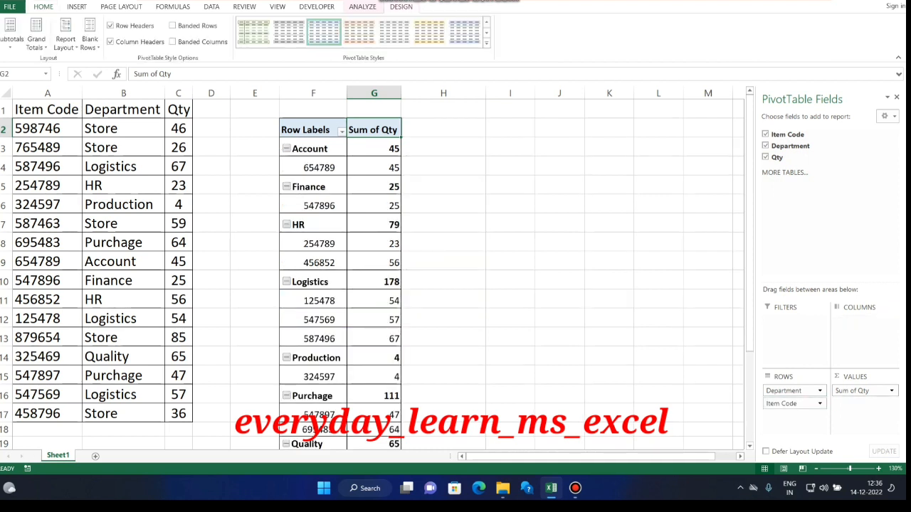
{"action": "left_click", "coordinate": [11, 35]}
{"action": "left_click", "coordinate": [43, 61]}
Change the pivot table's report layout to tabular form.
{"action": "left_click", "coordinate": [65, 39]}
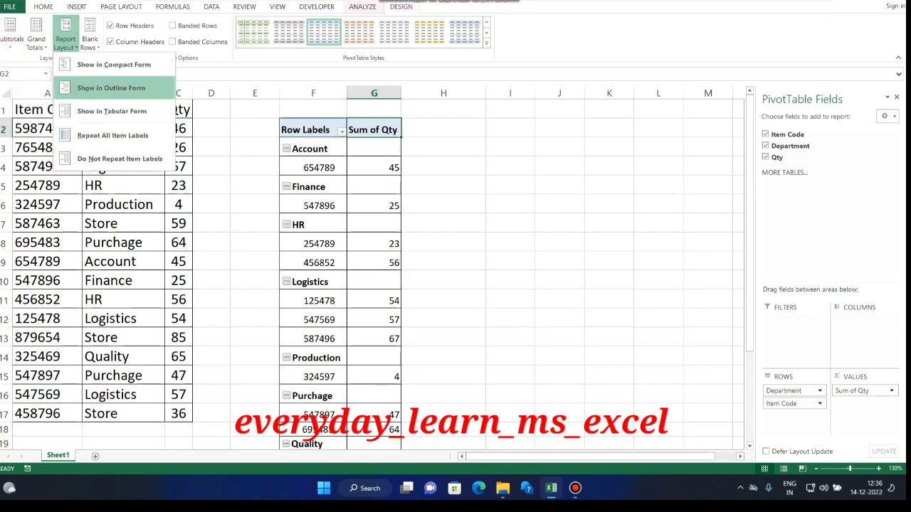
{"action": "left_click", "coordinate": [111, 111]}
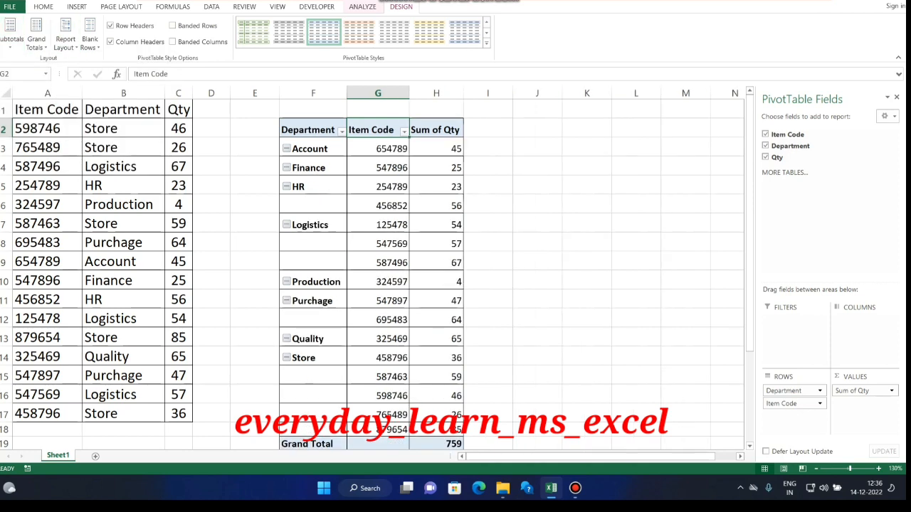
{"action": "left_click", "coordinate": [489, 186]}
Examine the item codes and quantities listed per department in the pivot table, from Account down to Store.
{"action": "left_click", "coordinate": [313, 149]}
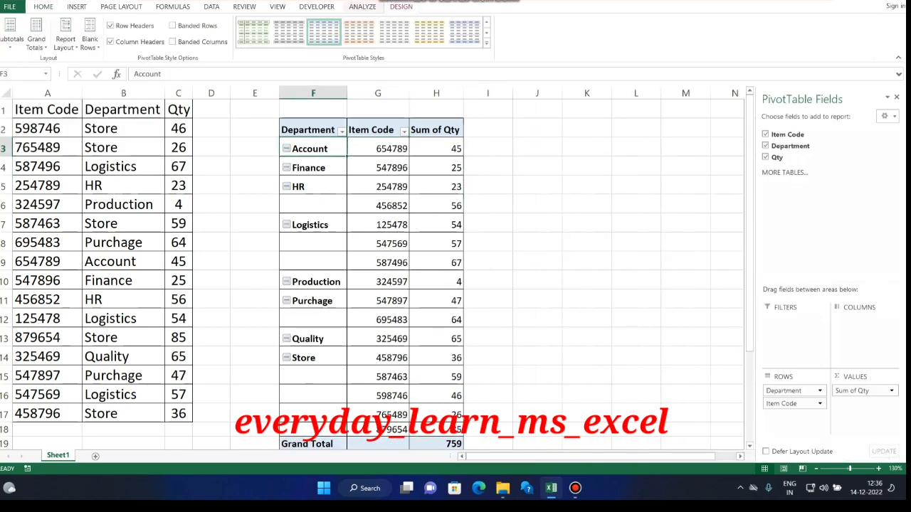
{"action": "left_click", "coordinate": [377, 148]}
{"action": "left_click", "coordinate": [378, 206]}
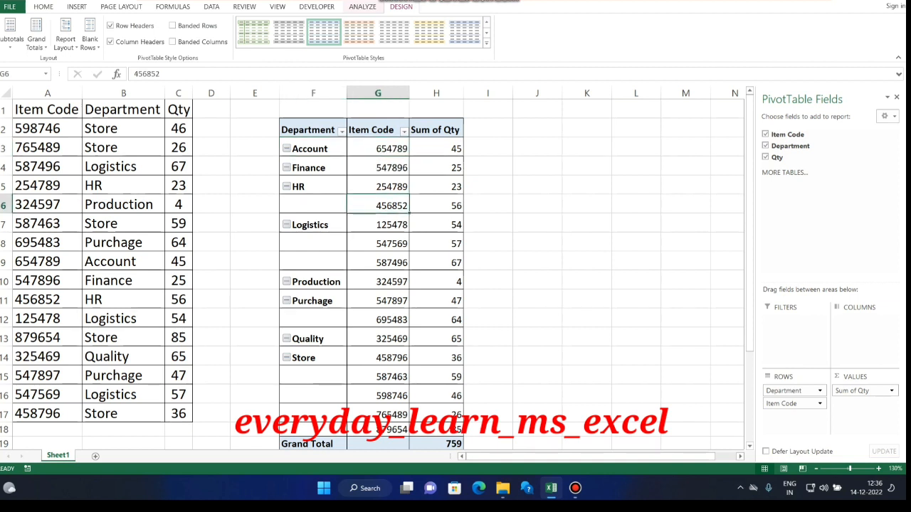
{"action": "left_click", "coordinate": [313, 149]}
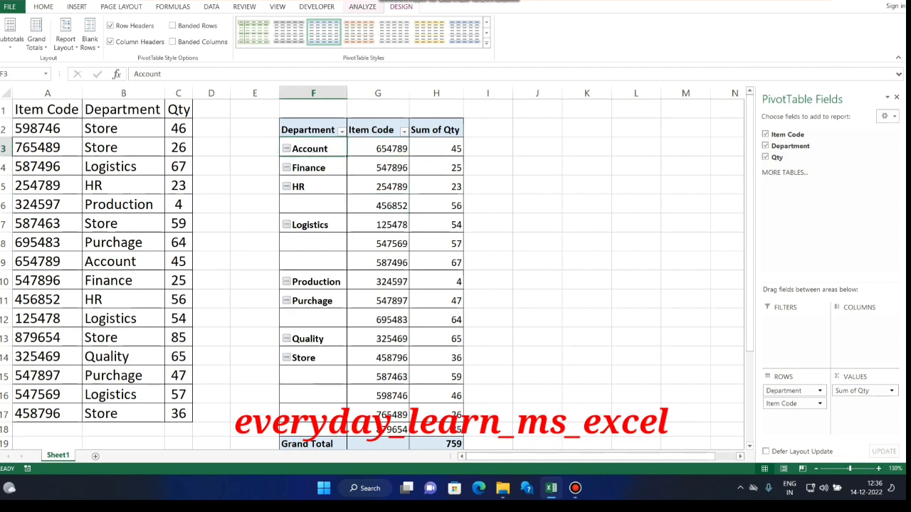
{"action": "left_click", "coordinate": [377, 149]}
{"action": "left_click", "coordinate": [436, 149]}
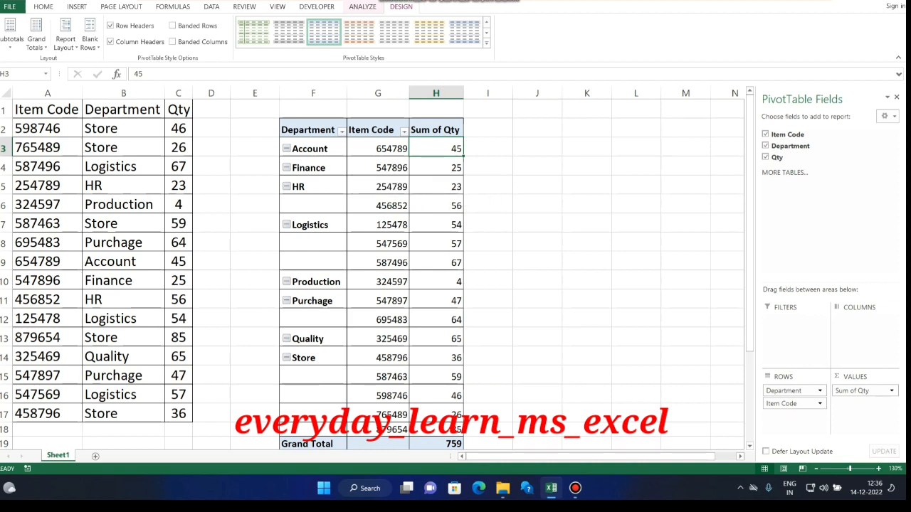
{"action": "left_click", "coordinate": [313, 358]}
{"action": "left_click", "coordinate": [436, 358]}
{"action": "left_click", "coordinate": [436, 377]}
{"action": "left_click", "coordinate": [436, 396]}
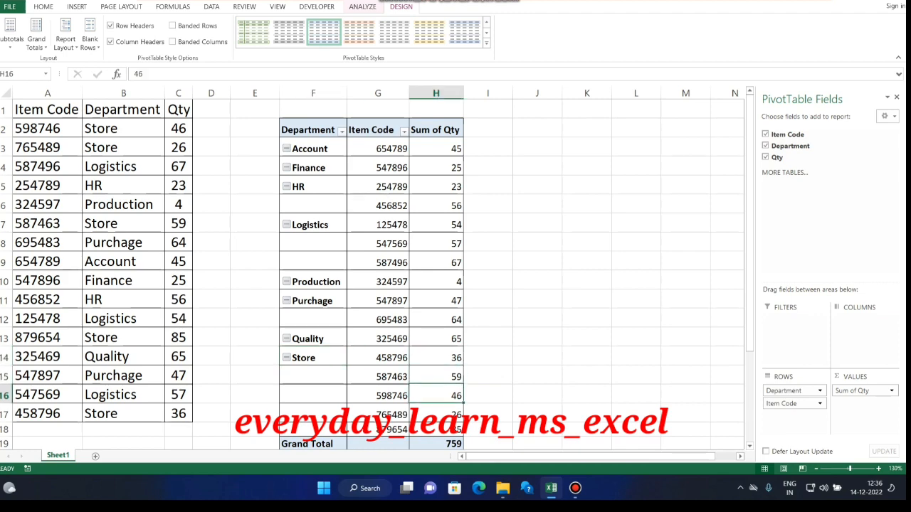
{"action": "key", "text": "Down"}
{"action": "key", "text": "Down"}
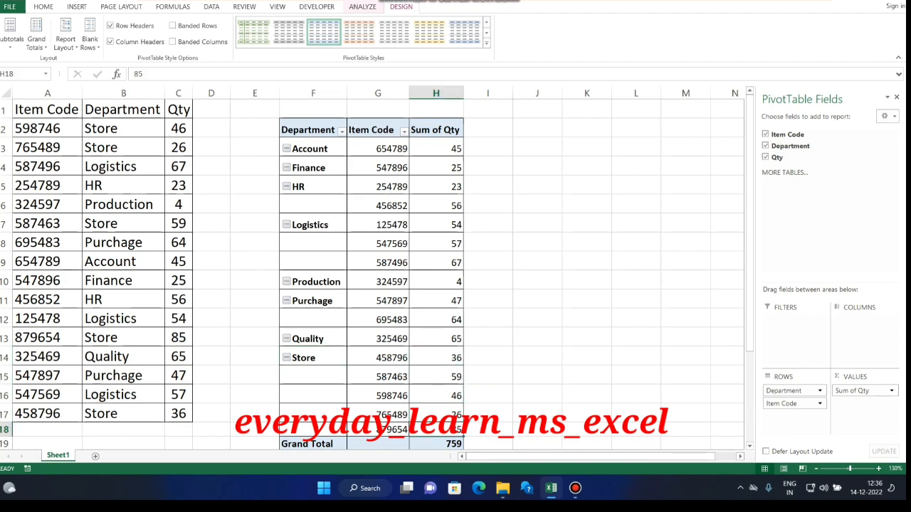
{"action": "scroll", "coordinate": [370, 278], "scroll_direction": "down", "scroll_amount": 1}
{"action": "scroll", "coordinate": [370, 278], "scroll_direction": "up", "scroll_amount": 1}
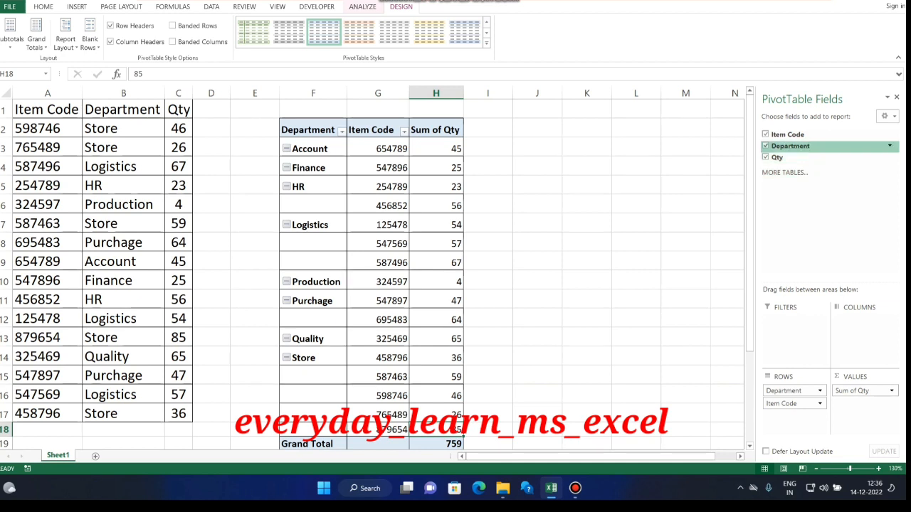
Remove Item Code from the pivot table so it summarizes only Qty by Department.
{"action": "left_click", "coordinate": [766, 146]}
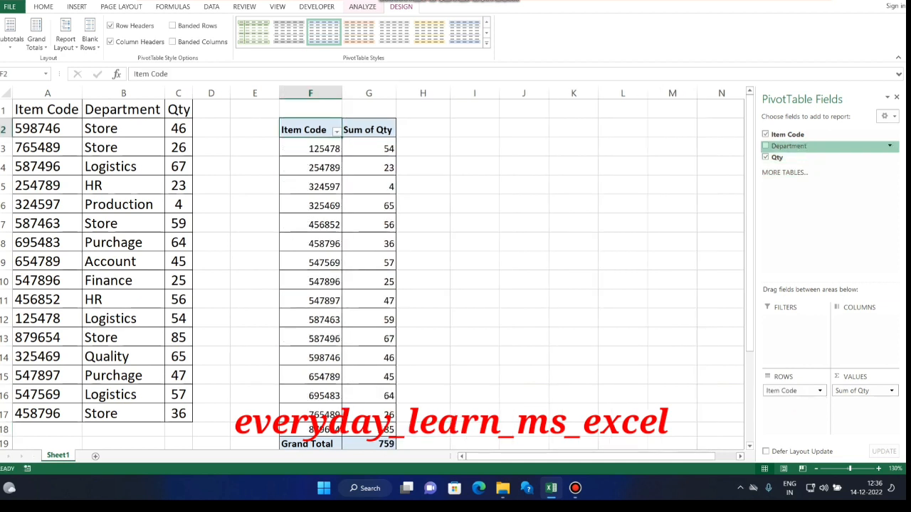
{"action": "left_click", "coordinate": [766, 146]}
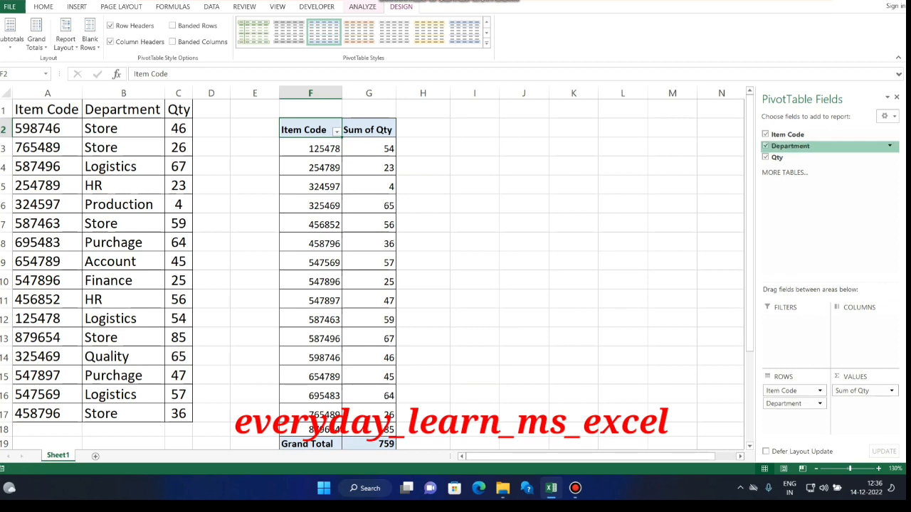
{"action": "left_click", "coordinate": [766, 134]}
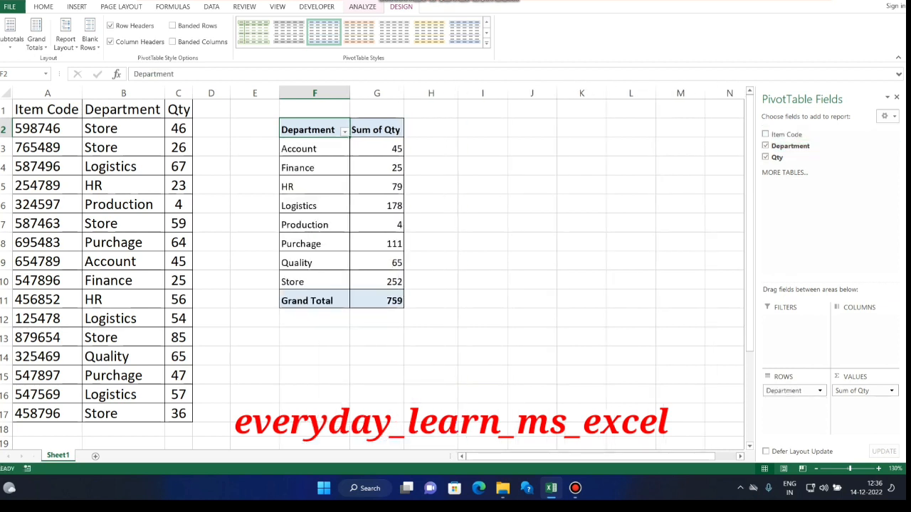
Insert a clustered column PivotChart from the whole department and quantity pivot table.
{"action": "left_click_drag", "start_coordinate": [314, 130], "coordinate": [380, 301]}
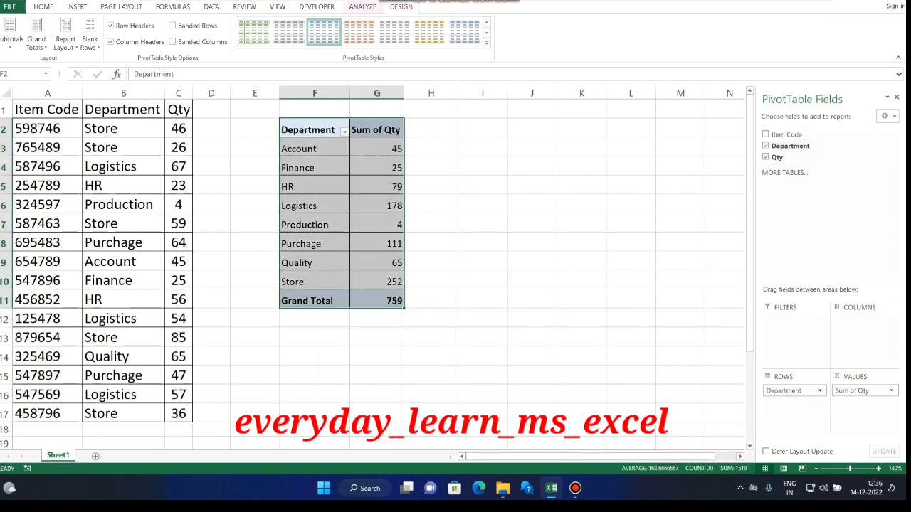
{"action": "left_click", "coordinate": [363, 7]}
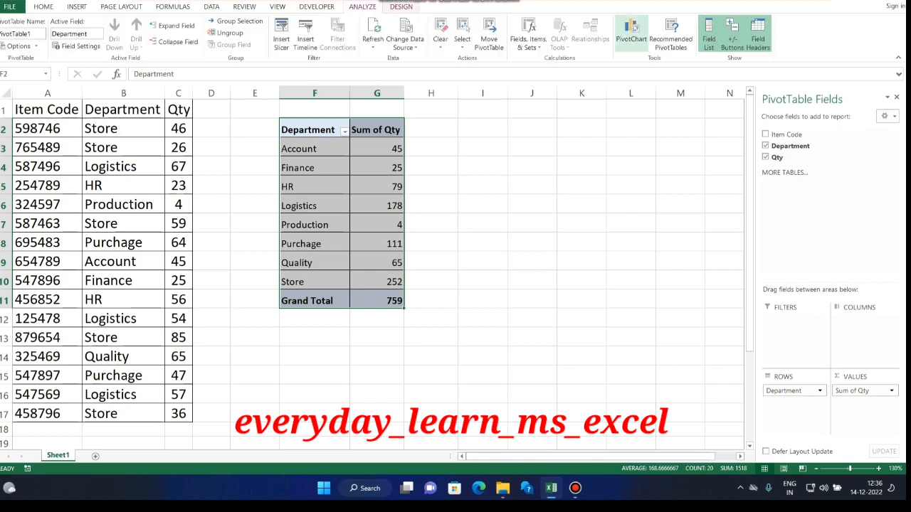
{"action": "left_click", "coordinate": [631, 33]}
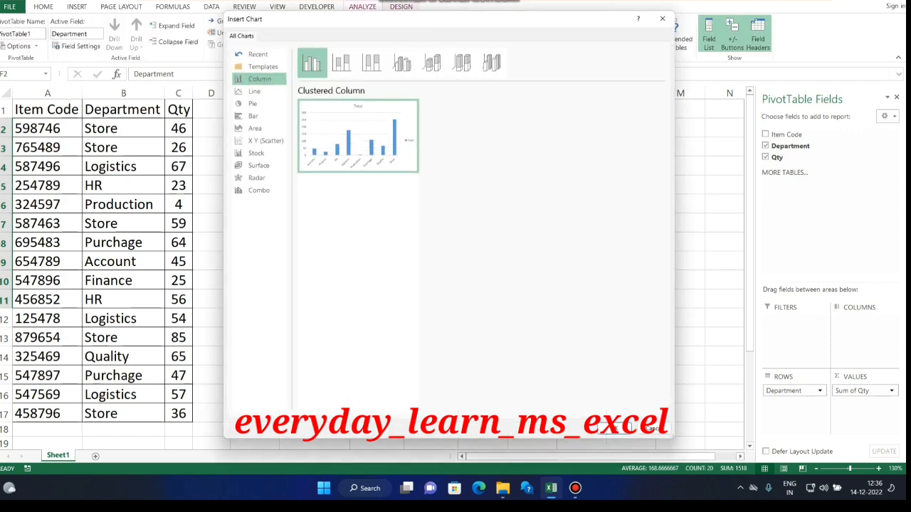
{"action": "left_click", "coordinate": [619, 427]}
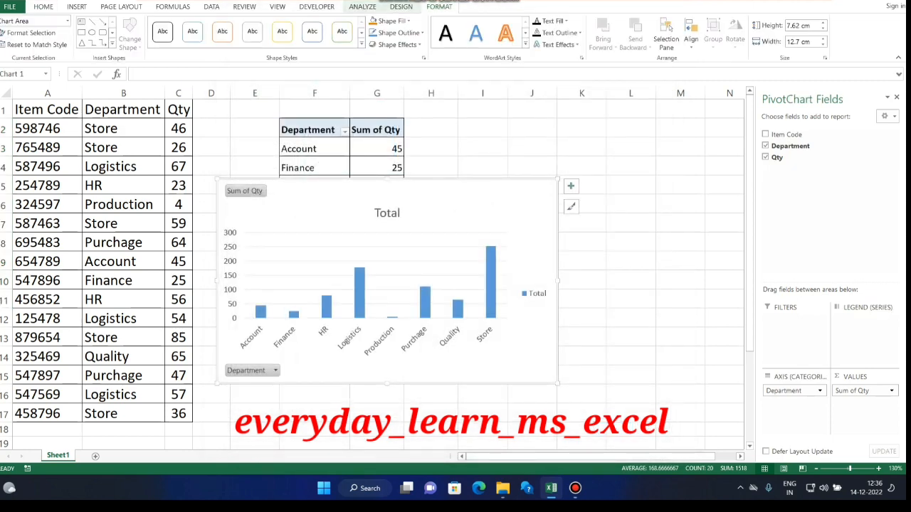
Shrink the chart to about 6.08 cm by 10.34 cm, place it directly beside the pivot table, and close the field list.
{"action": "left_click_drag", "start_coordinate": [557, 383], "coordinate": [496, 343]}
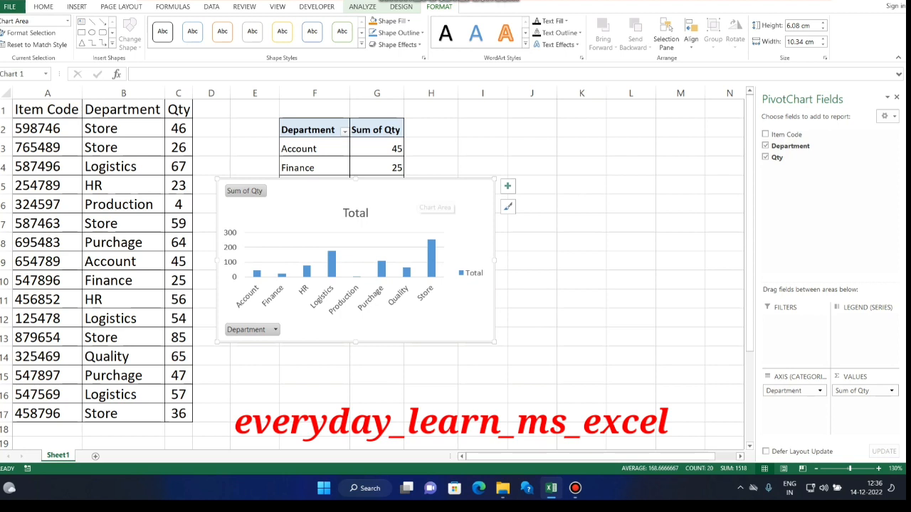
{"action": "mouse_move", "coordinate": [420, 194]}
{"action": "left_mouse_down"}
{"action": "mouse_move", "coordinate": [437, 339]}
{"action": "mouse_move", "coordinate": [613, 199]}
{"action": "mouse_move", "coordinate": [627, 150]}
{"action": "left_mouse_up"}
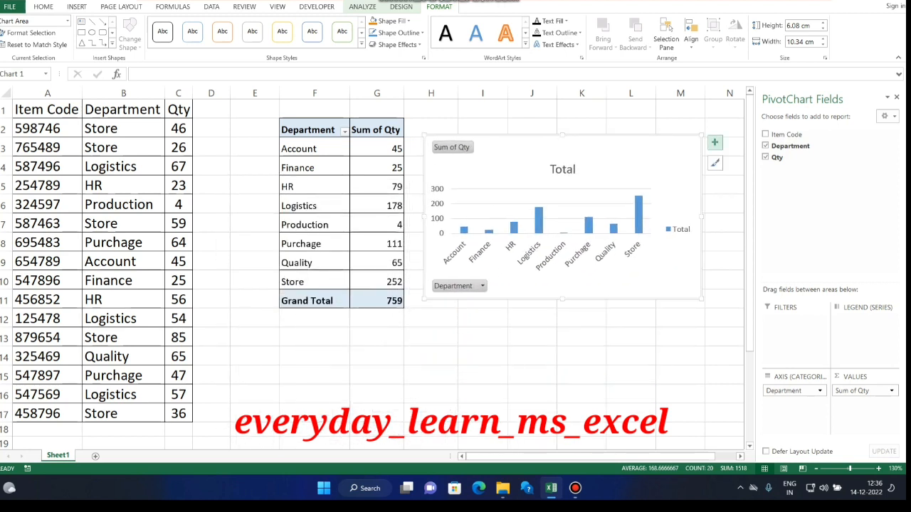
{"action": "left_click", "coordinate": [895, 97]}
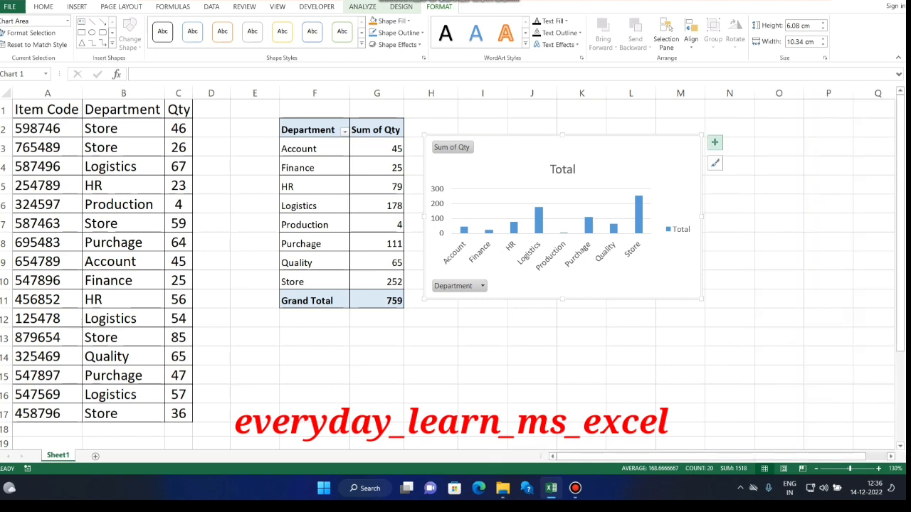
Add data labels to the chart's columns and delete the legend.
{"action": "left_click", "coordinate": [714, 142]}
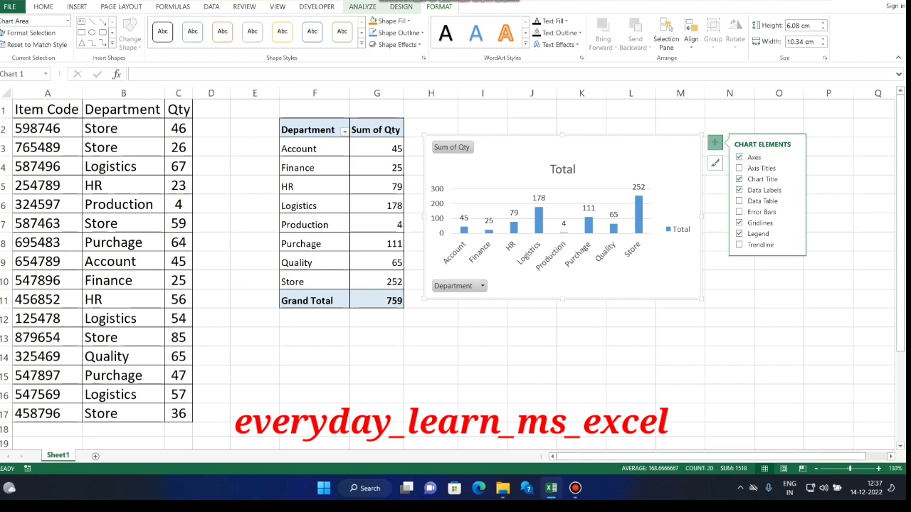
{"action": "left_click", "coordinate": [679, 229]}
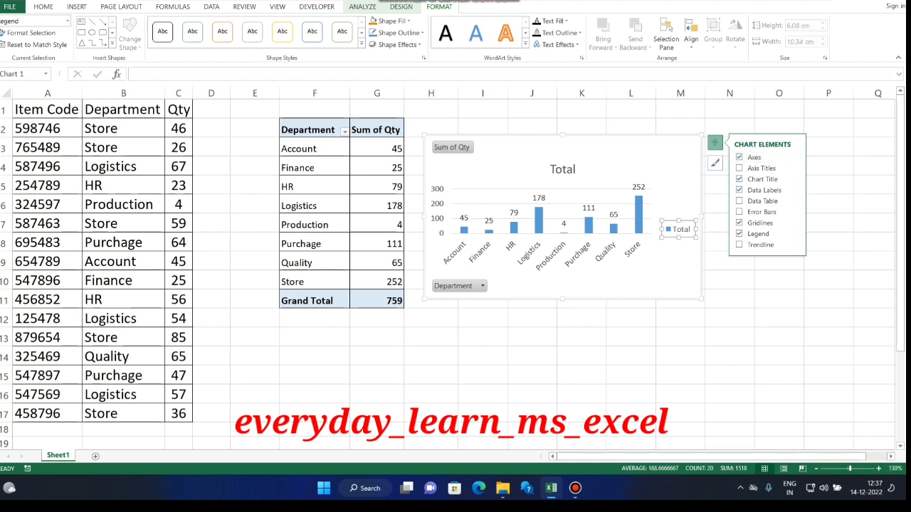
{"action": "key", "text": "Delete"}
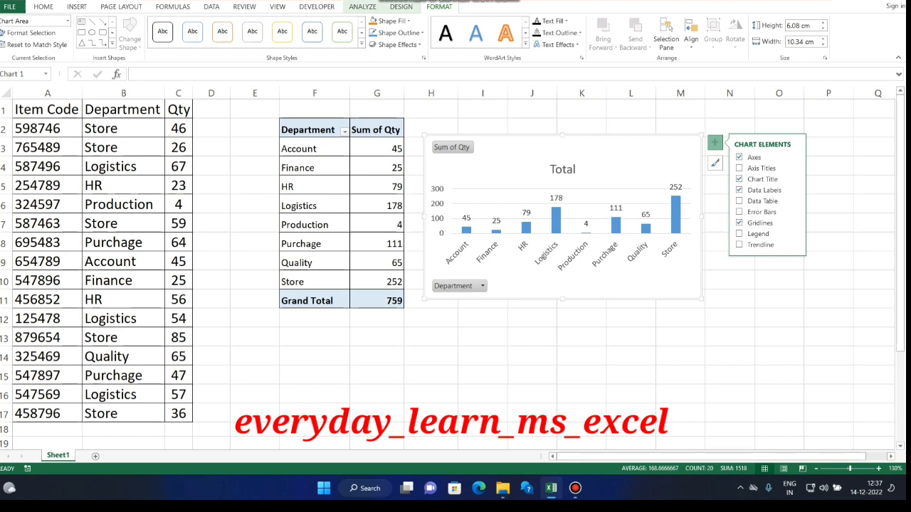
Open the formatting options for the chart's data labels and view their fill and border settings.
{"action": "left_click", "coordinate": [556, 217]}
{"action": "right_click", "coordinate": [556, 216]}
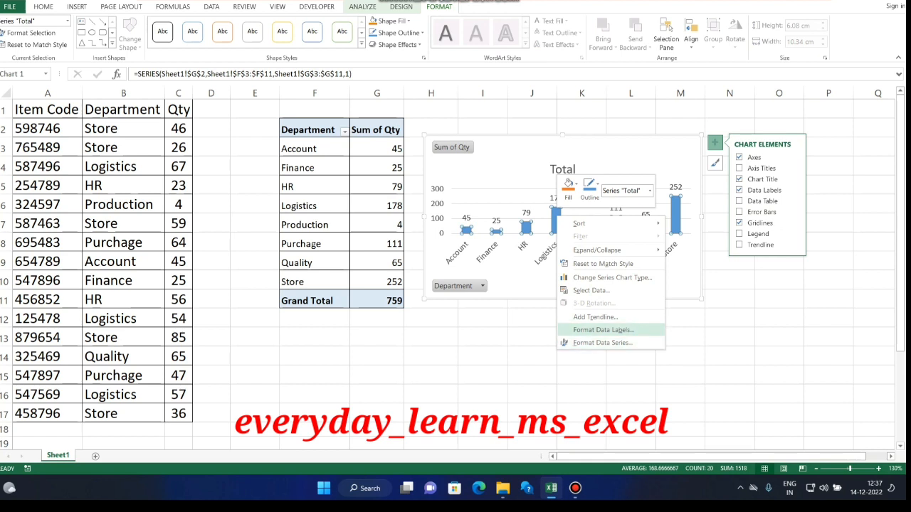
{"action": "left_click", "coordinate": [603, 330]}
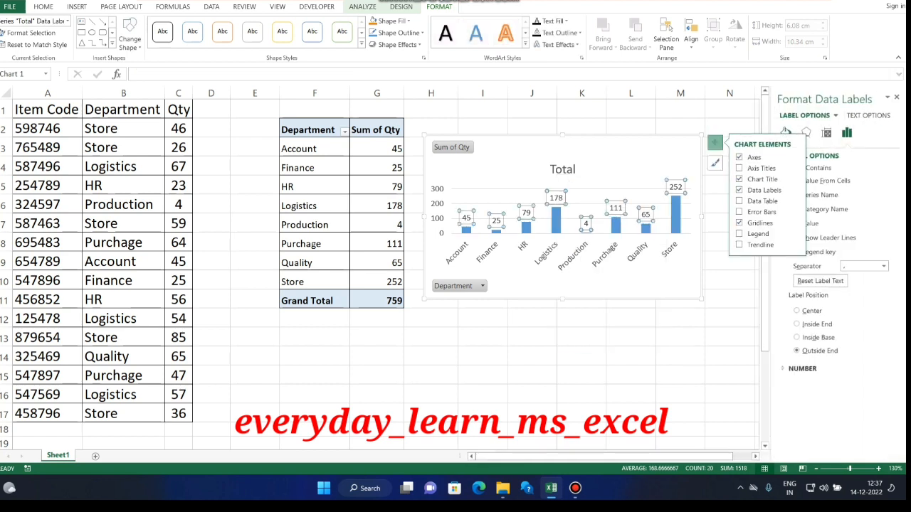
{"action": "left_click", "coordinate": [787, 131]}
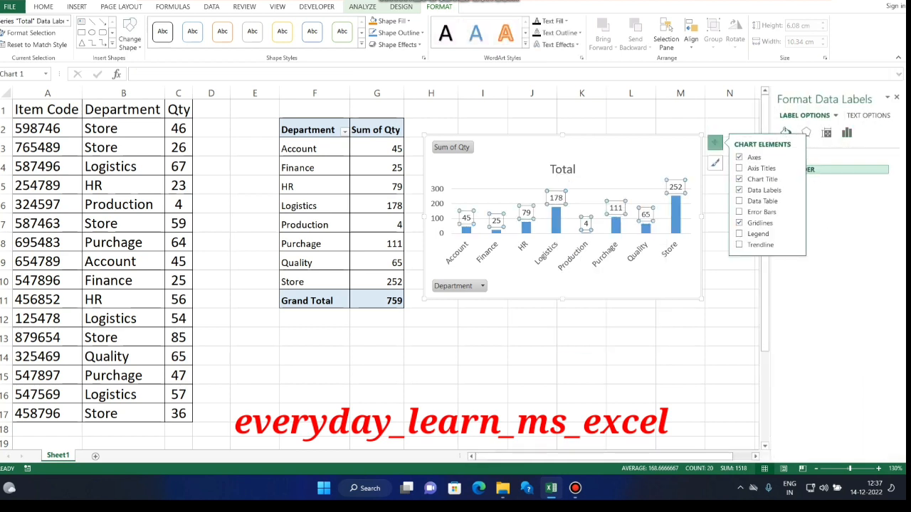
{"action": "left_click", "coordinate": [729, 109]}
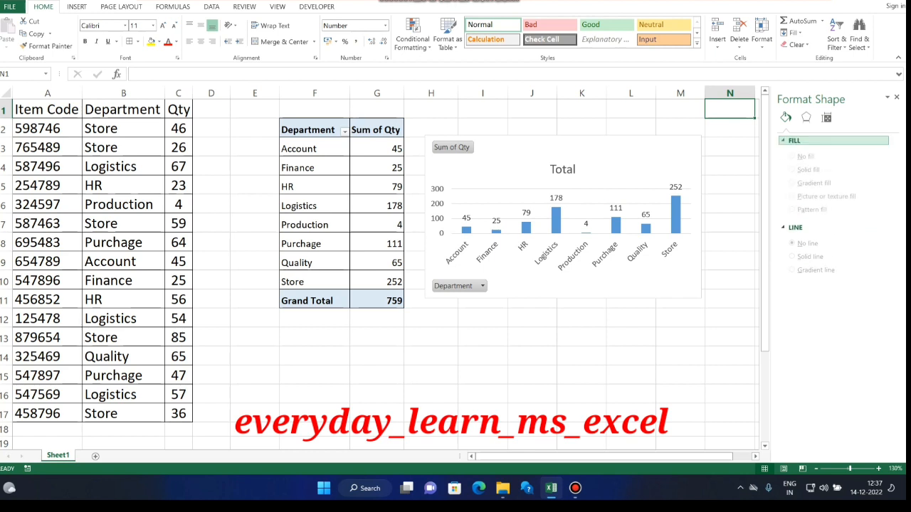
Set the fill color of the chart's column series to theme orange and close the formatting pane.
{"action": "left_click", "coordinate": [675, 215]}
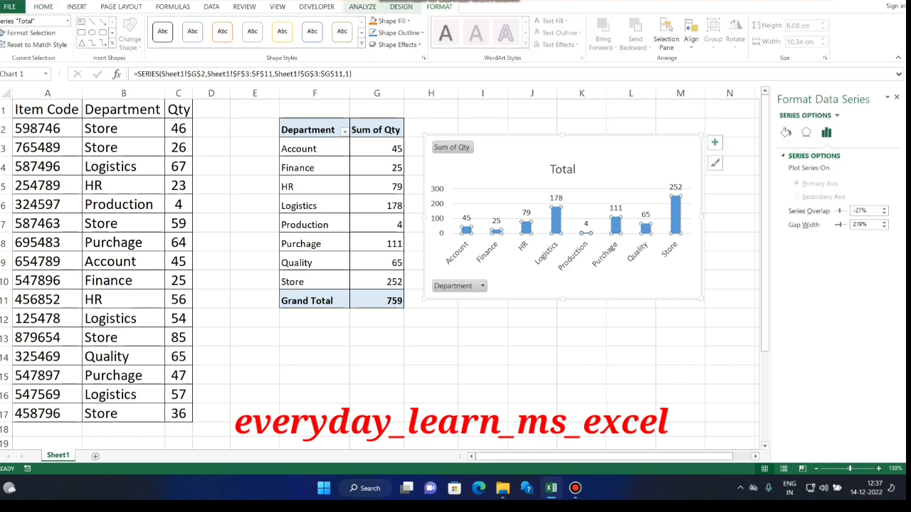
{"action": "left_click", "coordinate": [786, 132]}
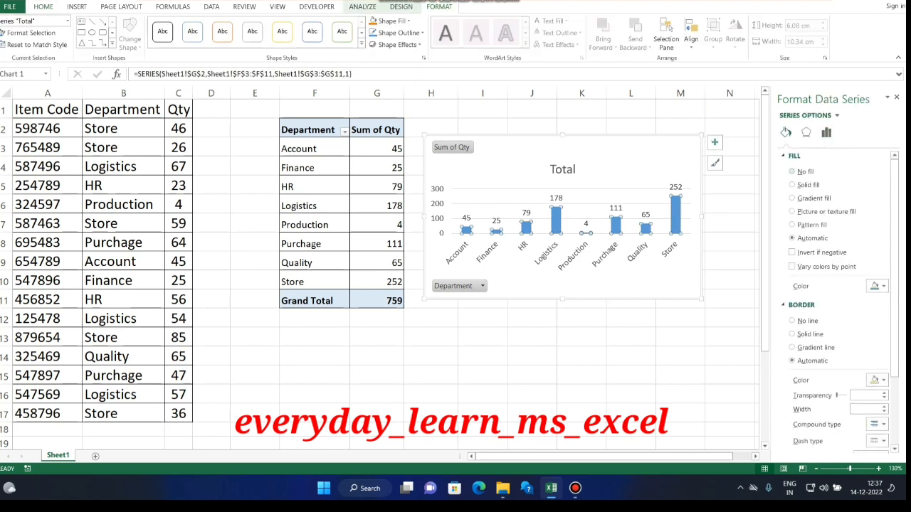
{"action": "left_click", "coordinate": [875, 286]}
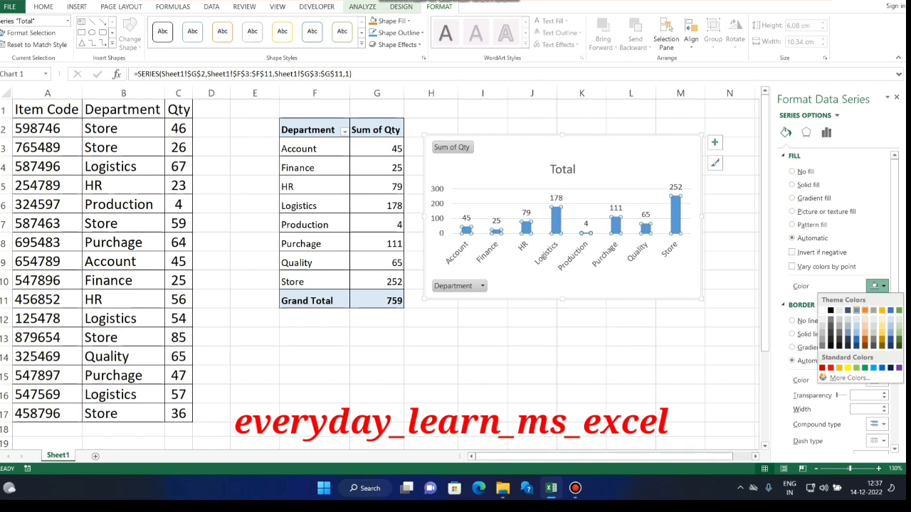
{"action": "left_click", "coordinate": [864, 310]}
{"action": "left_click", "coordinate": [630, 318]}
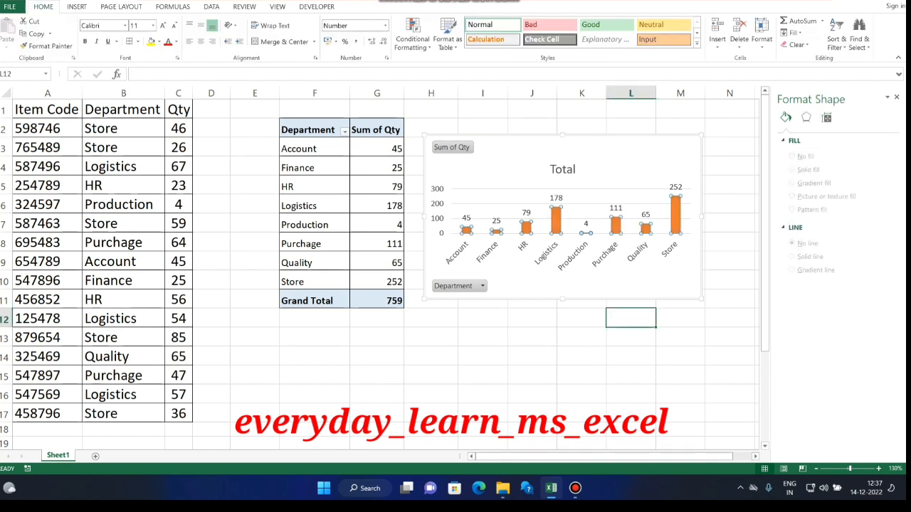
{"action": "left_click", "coordinate": [730, 185]}
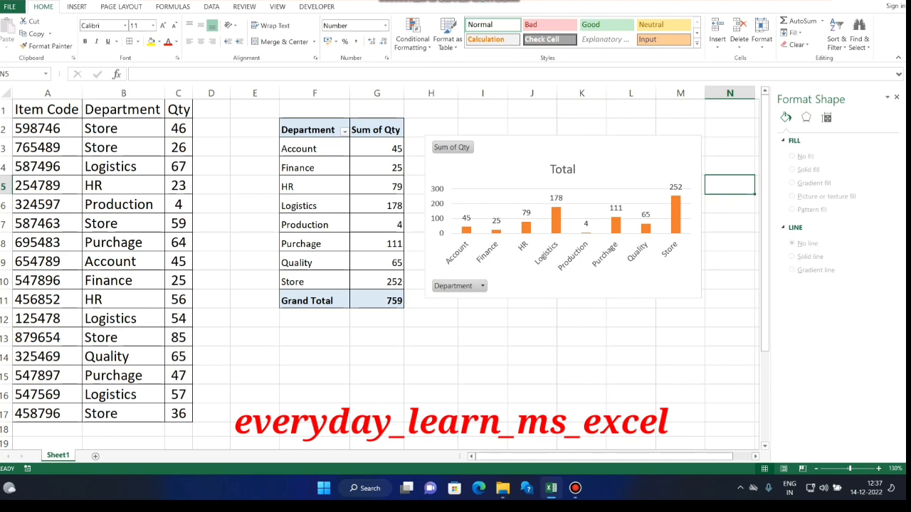
{"action": "left_click", "coordinate": [608, 166]}
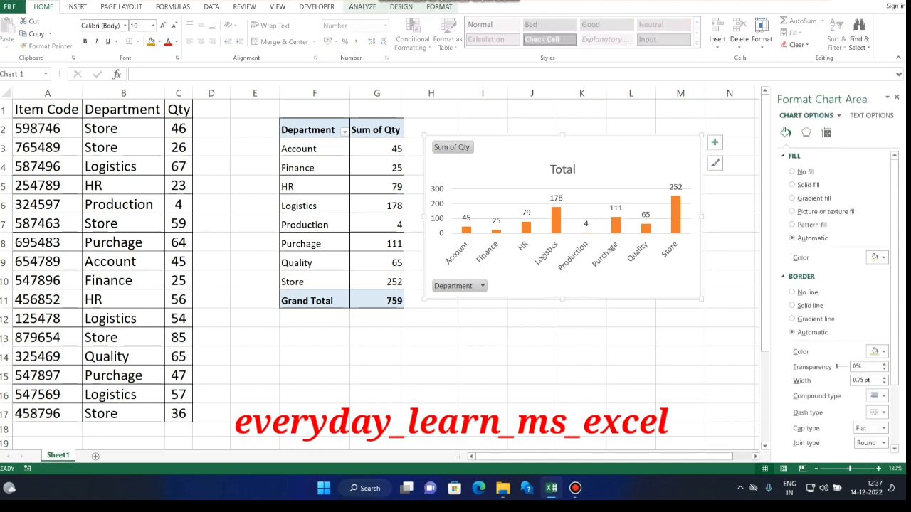
{"action": "left_click", "coordinate": [896, 97]}
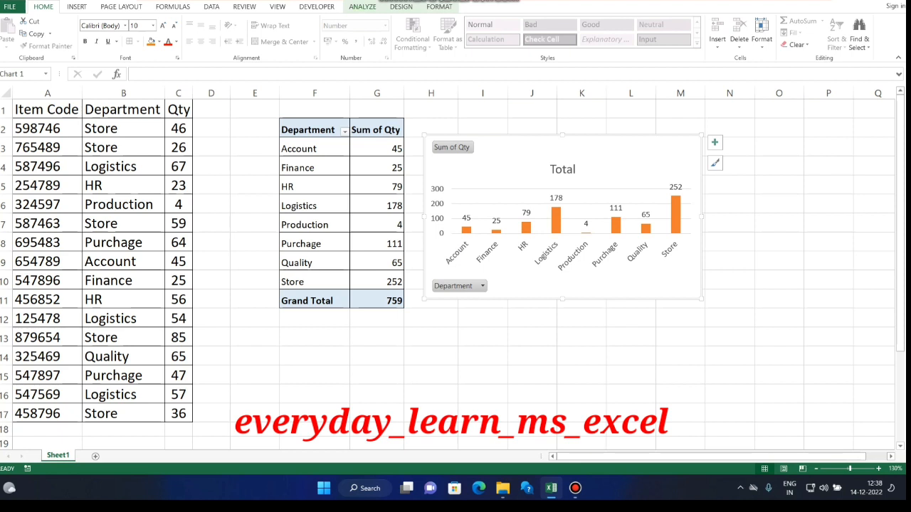
Insert a slicer for the Department field and arrange its buttons in 4 columns.
{"action": "left_click", "coordinate": [362, 7]}
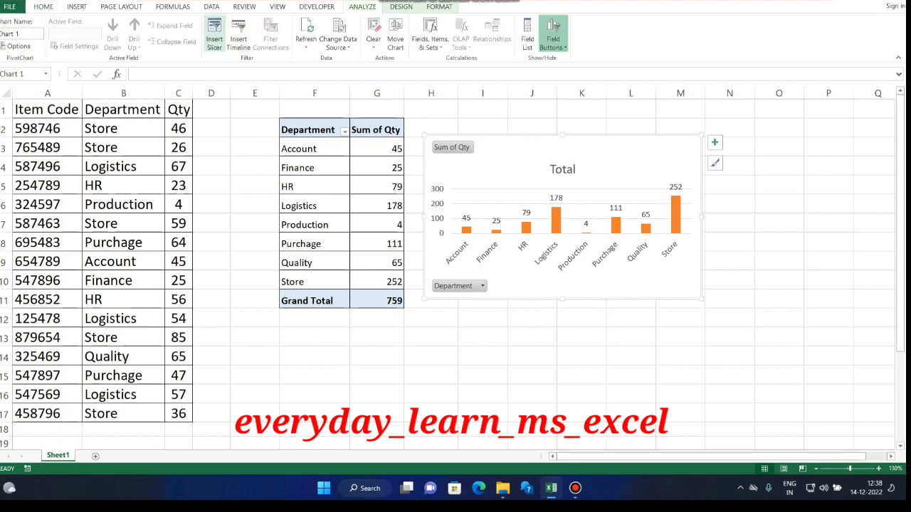
{"action": "left_click", "coordinate": [214, 32]}
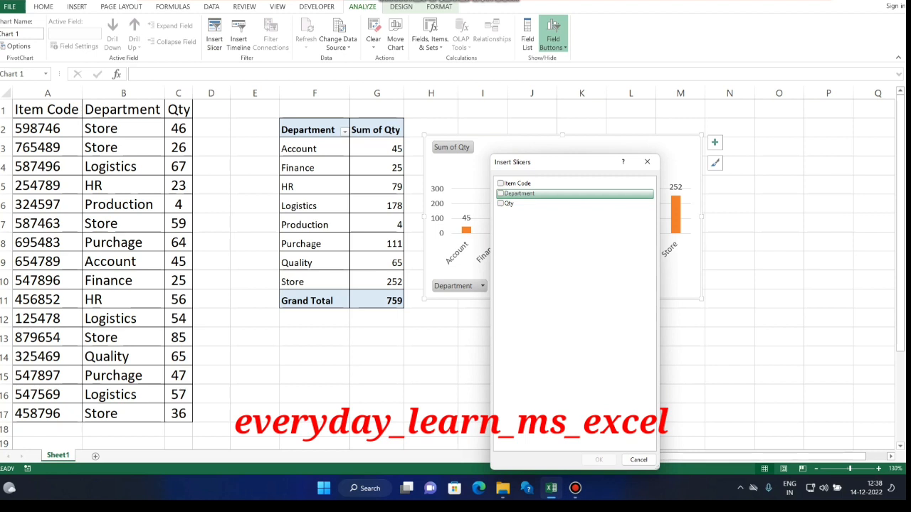
{"action": "left_click", "coordinate": [501, 193]}
{"action": "left_click", "coordinate": [598, 460]}
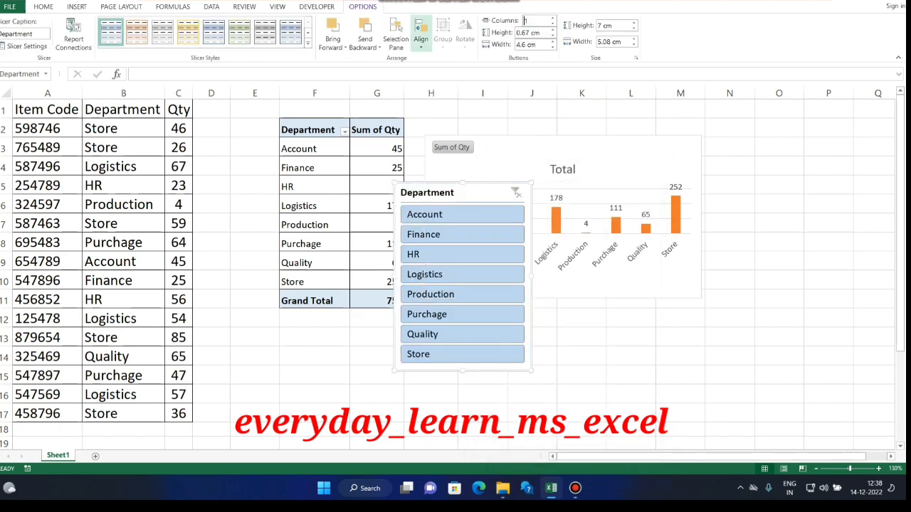
{"action": "type", "text": "4"}
{"action": "key", "text": "Return"}
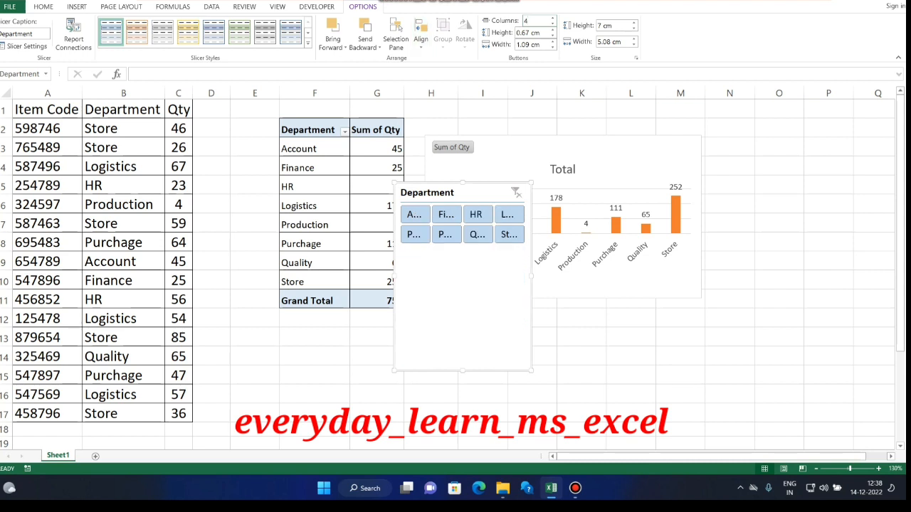
Resize the Department slicer to a wide two-row strip about as wide as the chart and place it directly above the chart.
{"action": "left_click_drag", "start_coordinate": [531, 370], "coordinate": [683, 254]}
{"action": "left_click_drag", "start_coordinate": [613, 193], "coordinate": [634, 350]}
{"action": "left_click_drag", "start_coordinate": [618, 283], "coordinate": [626, 109]}
{"action": "left_click", "coordinate": [828, 165]}
Filter with the slicer by Logistics, HR, Account and Production individually and by Account through Production together, and clear the filter.
{"action": "left_click", "coordinate": [662, 130]}
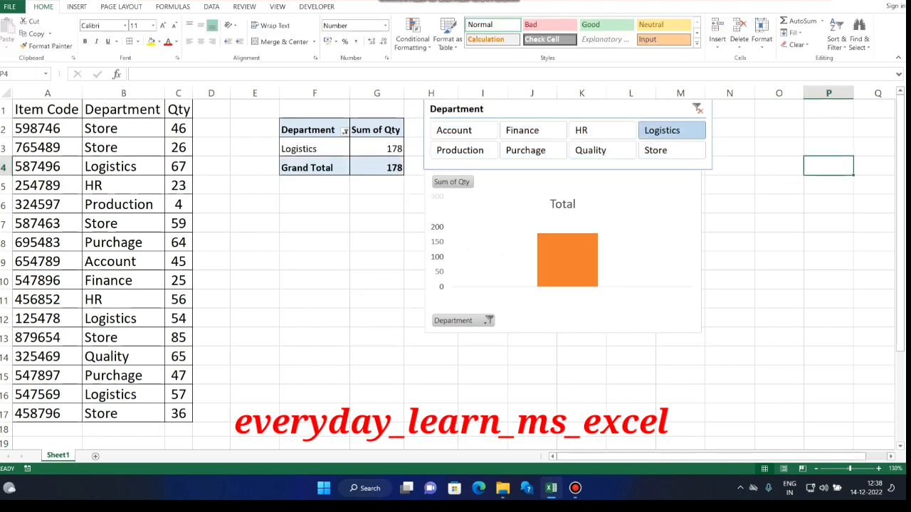
{"action": "left_click", "coordinate": [602, 131]}
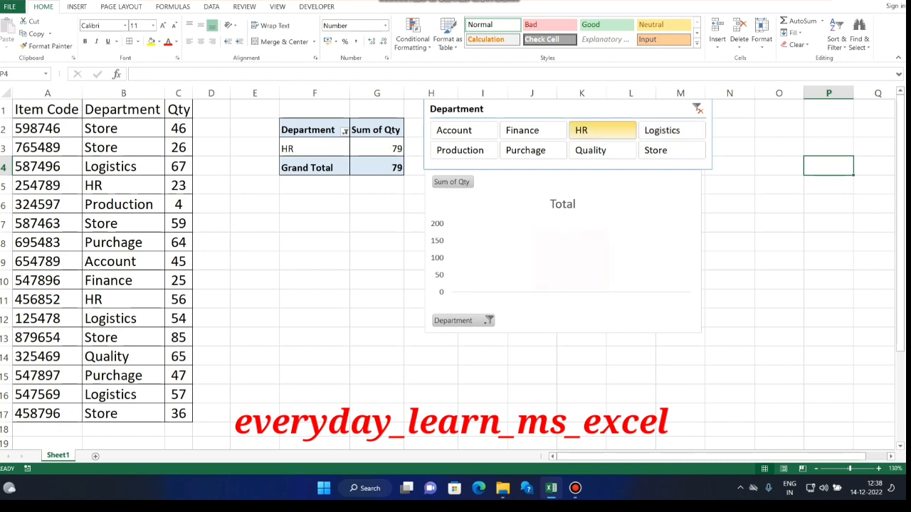
{"action": "left_click", "coordinate": [463, 131]}
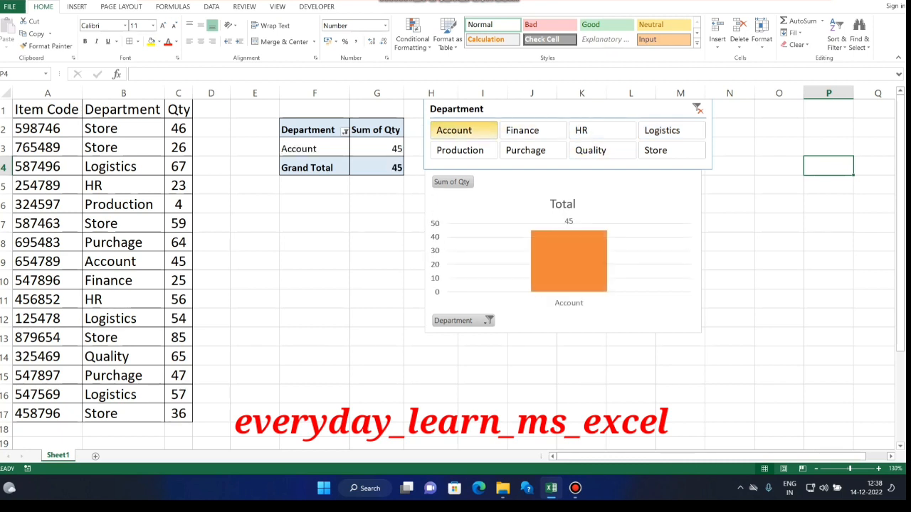
{"action": "left_click", "coordinate": [463, 150]}
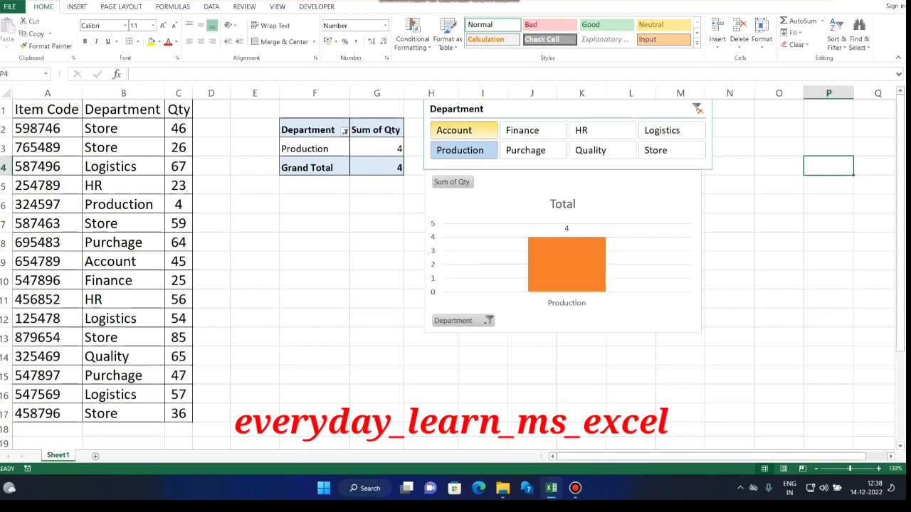
{"action": "left_click", "coordinate": [464, 130], "text": "shift"}
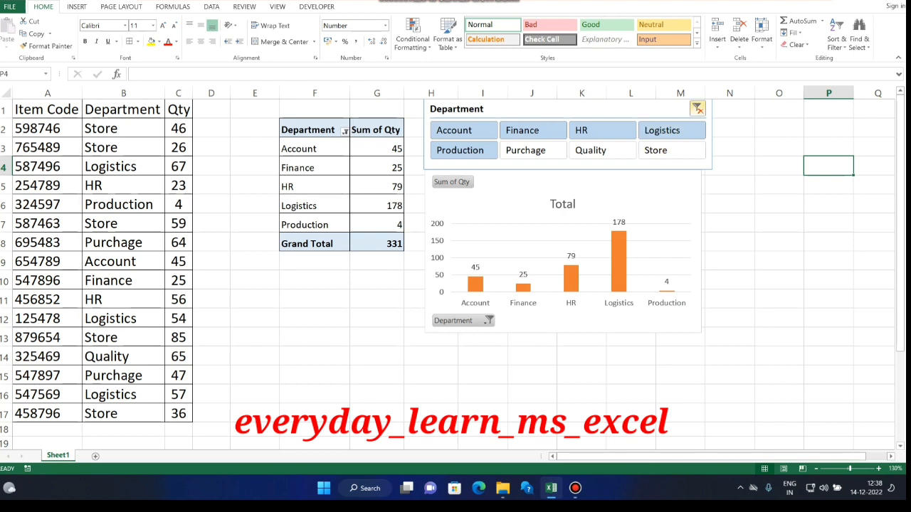
{"action": "left_click", "coordinate": [697, 109]}
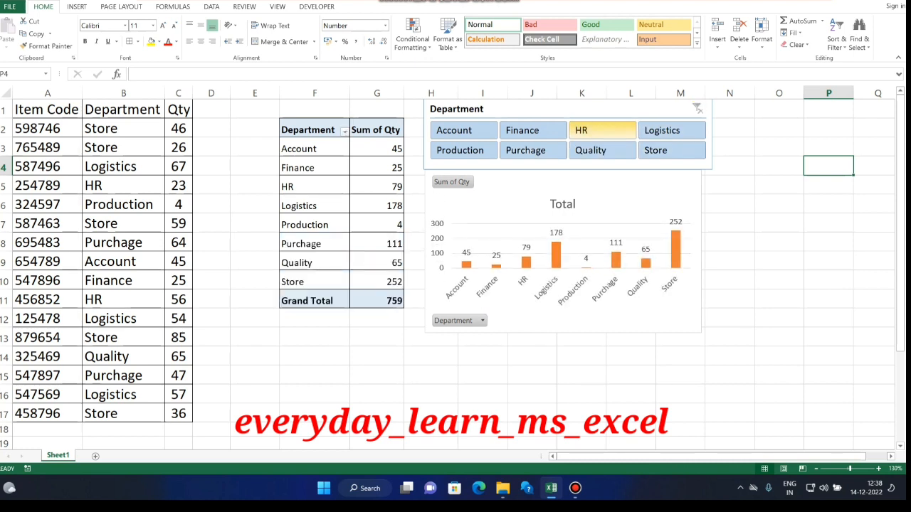
Filter the pivot table and chart to HR, Logistics and Production together with the slicer, and clear the filter.
{"action": "left_click", "coordinate": [602, 131]}
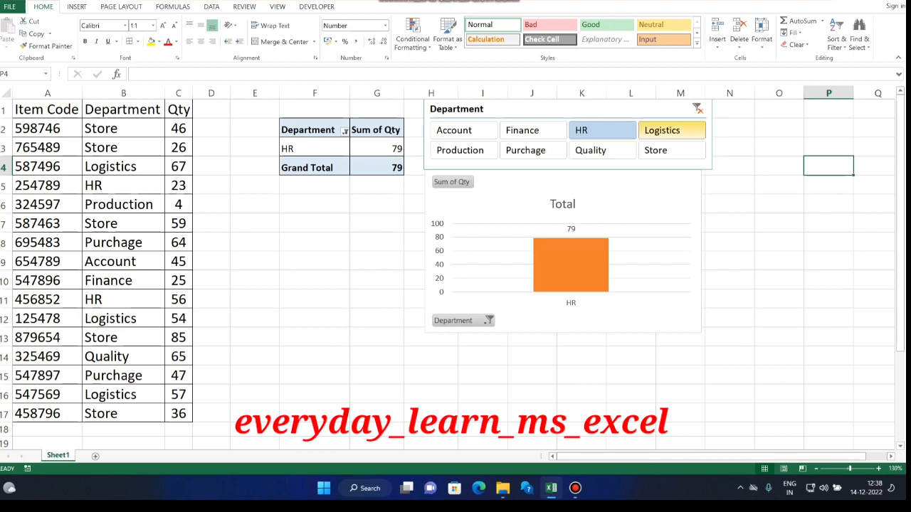
{"action": "left_click", "coordinate": [662, 131], "text": "ctrl"}
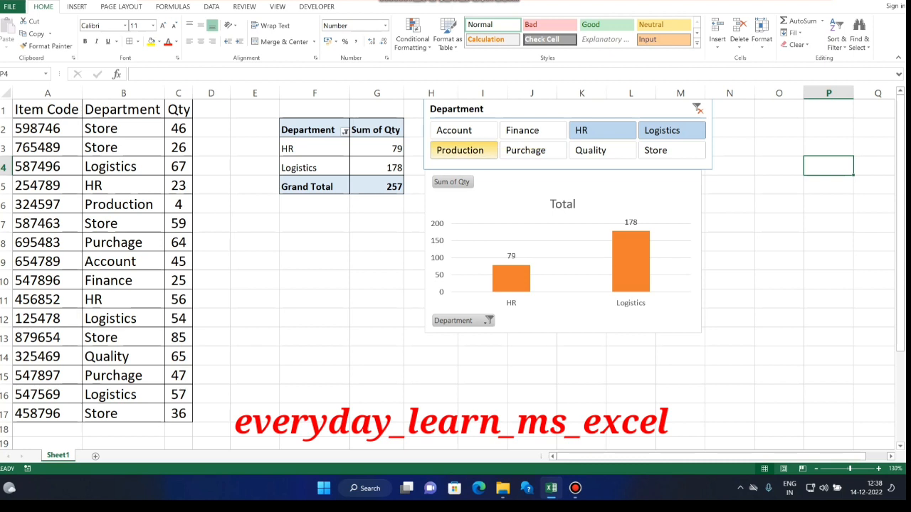
{"action": "left_click", "coordinate": [460, 151], "text": "ctrl"}
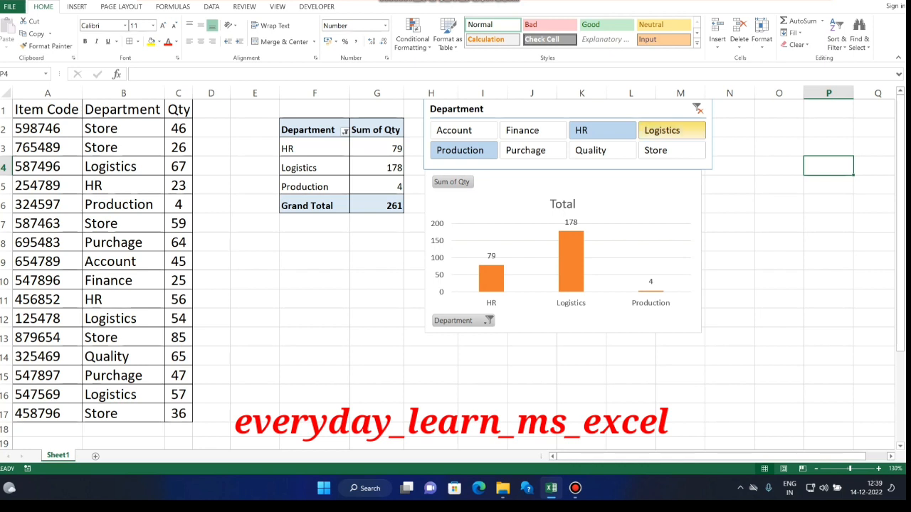
{"action": "left_click", "coordinate": [698, 108]}
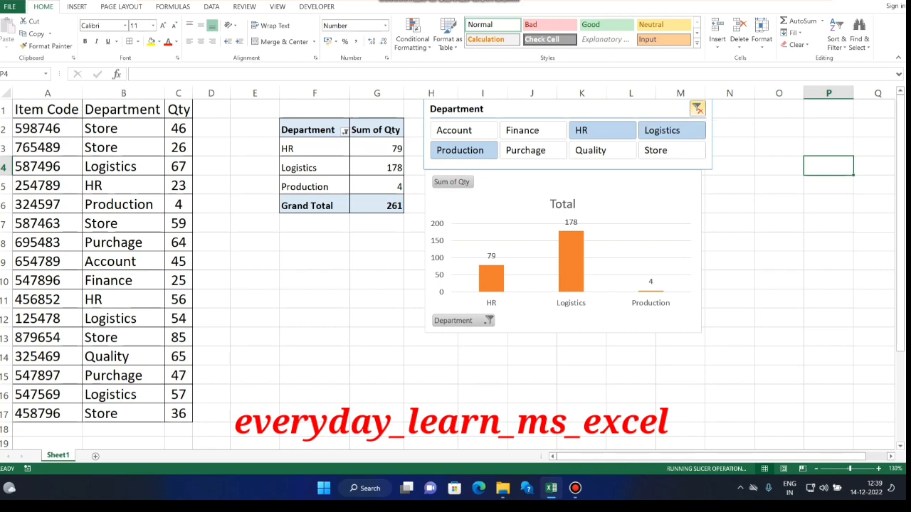